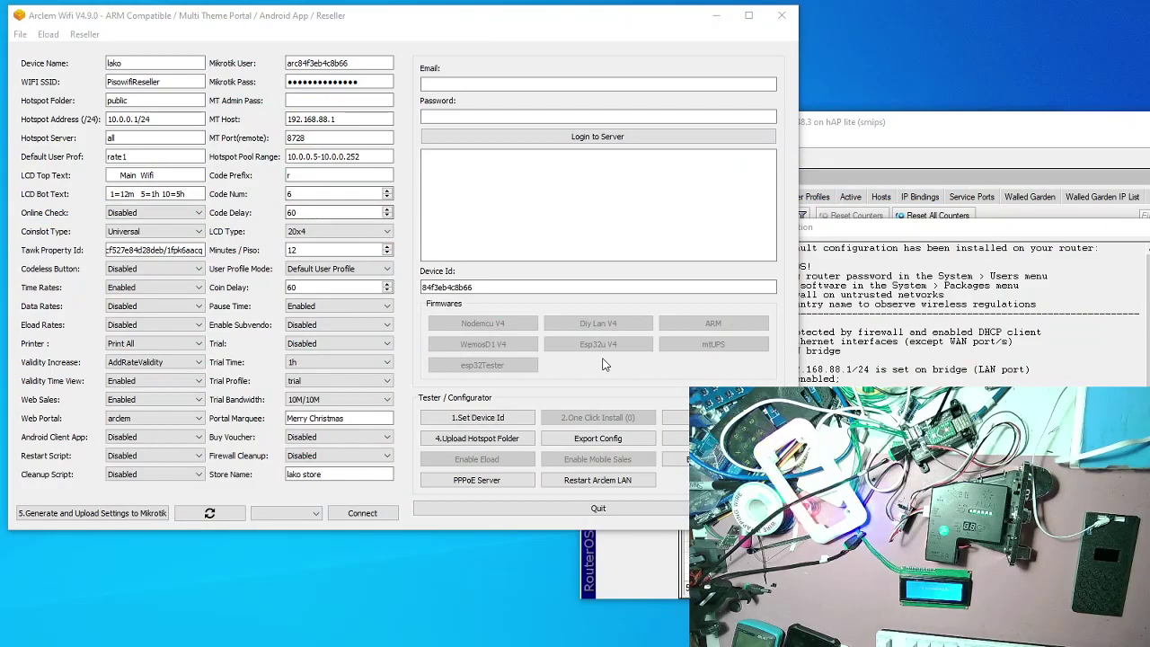
- Move the RouterOS default configuration notes and WinBox session aside, then return to Arclem Wifi settings
click(901, 284)
drag(880, 232, 898, 178)
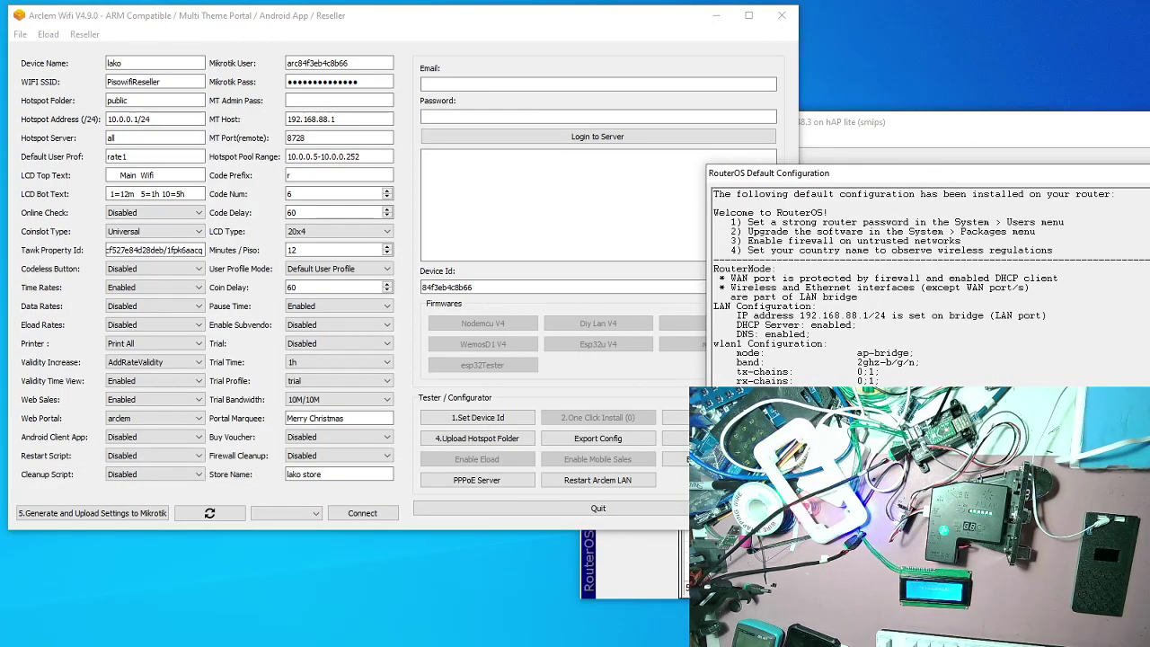
click(1033, 135)
drag(1104, 125, 581, 83)
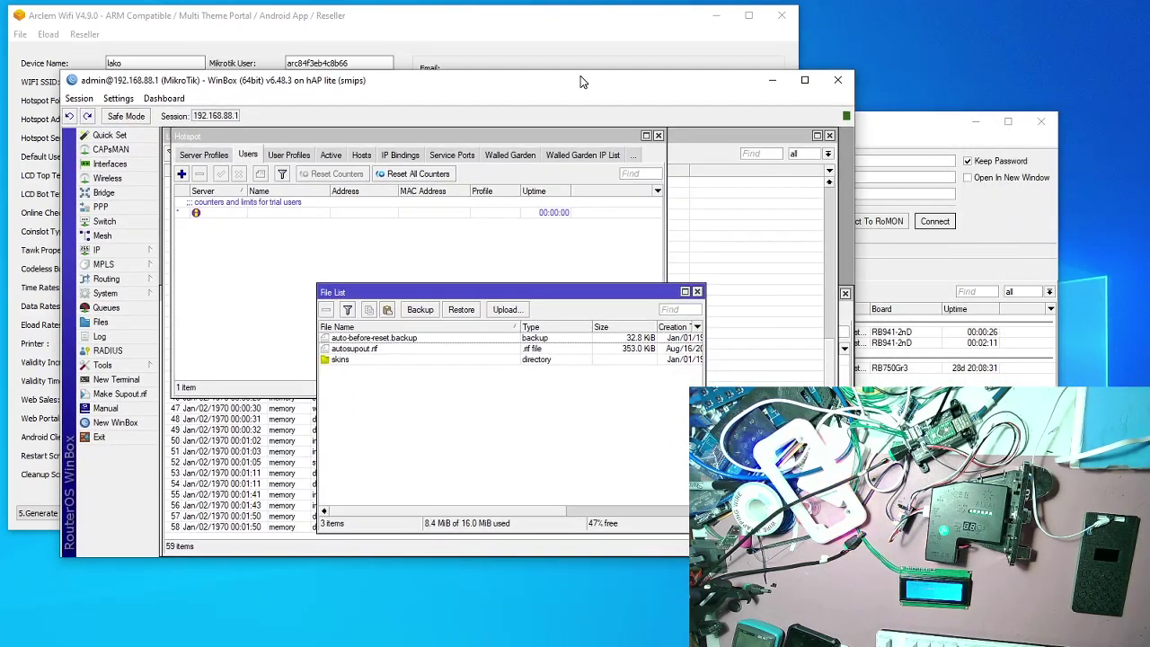
click(636, 43)
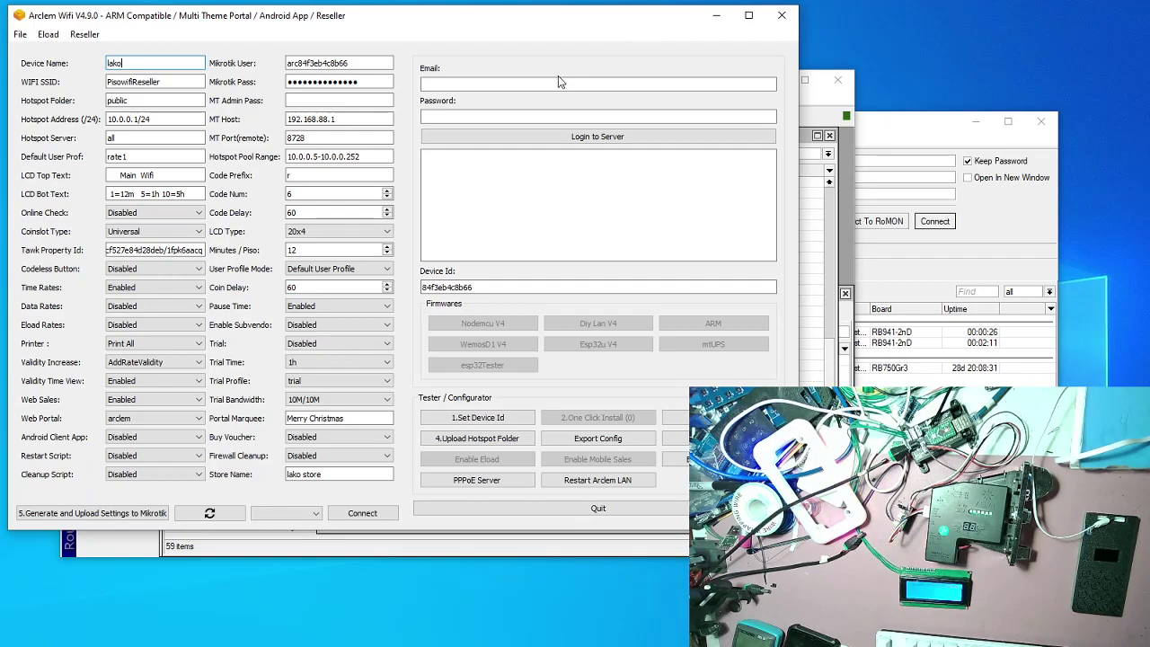
click(558, 76)
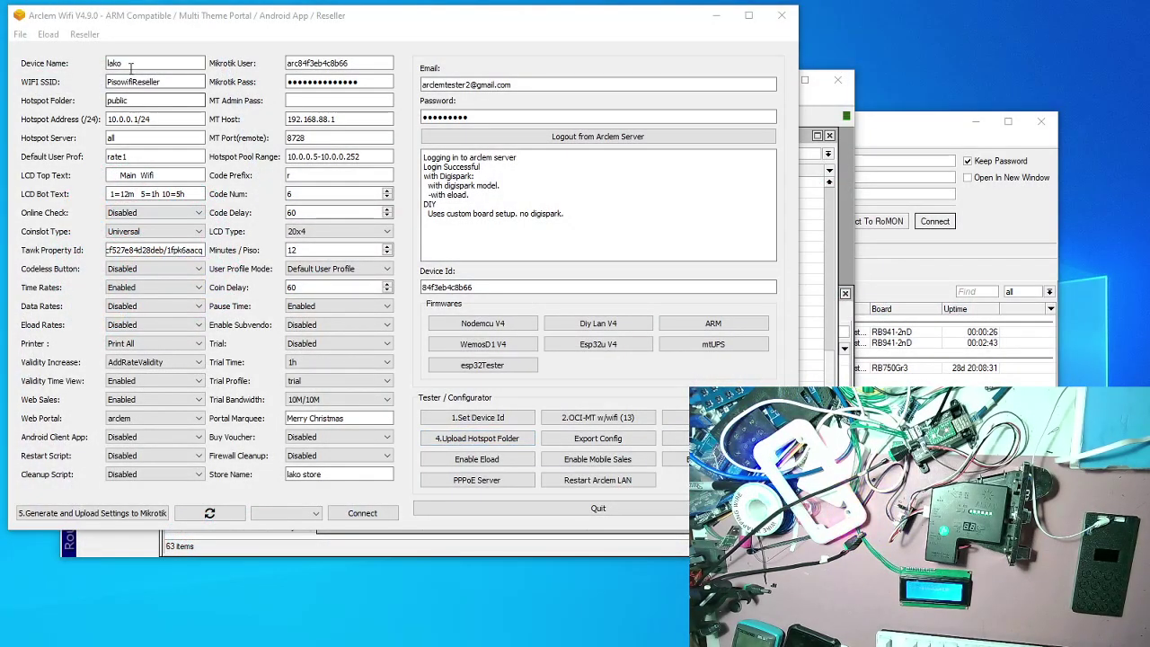
- Set the device name to main and the WiFi SSID to Pisowifi, then close the WinBox loader
click(123, 63)
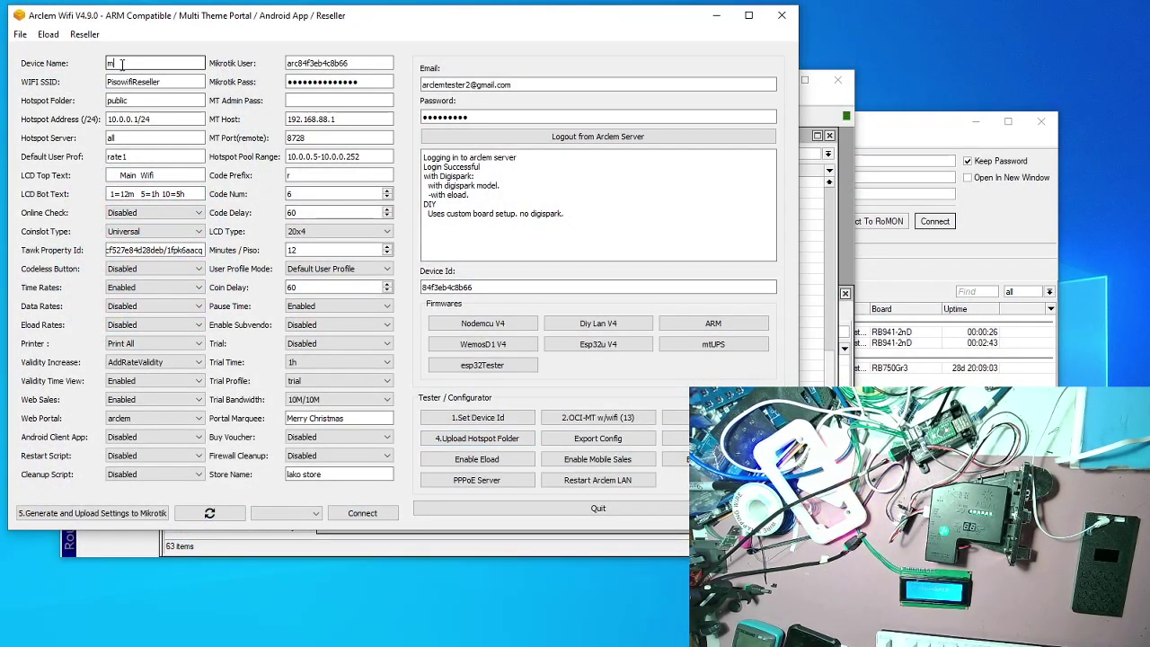
text(main)
key(Tab)
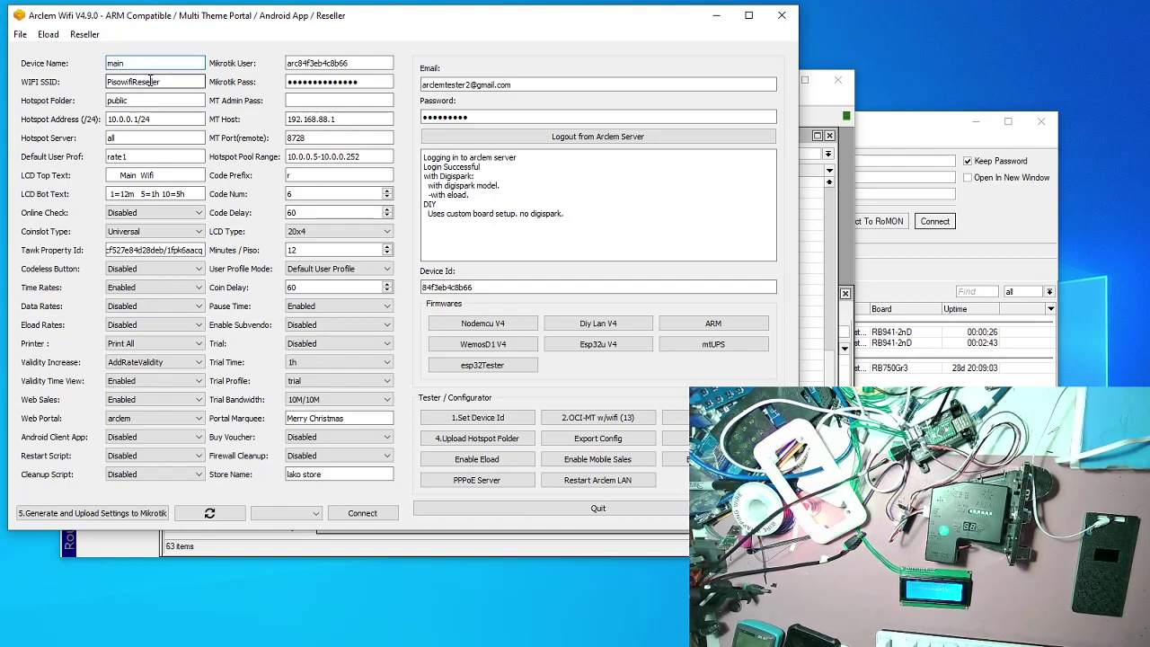
text(Pisow)
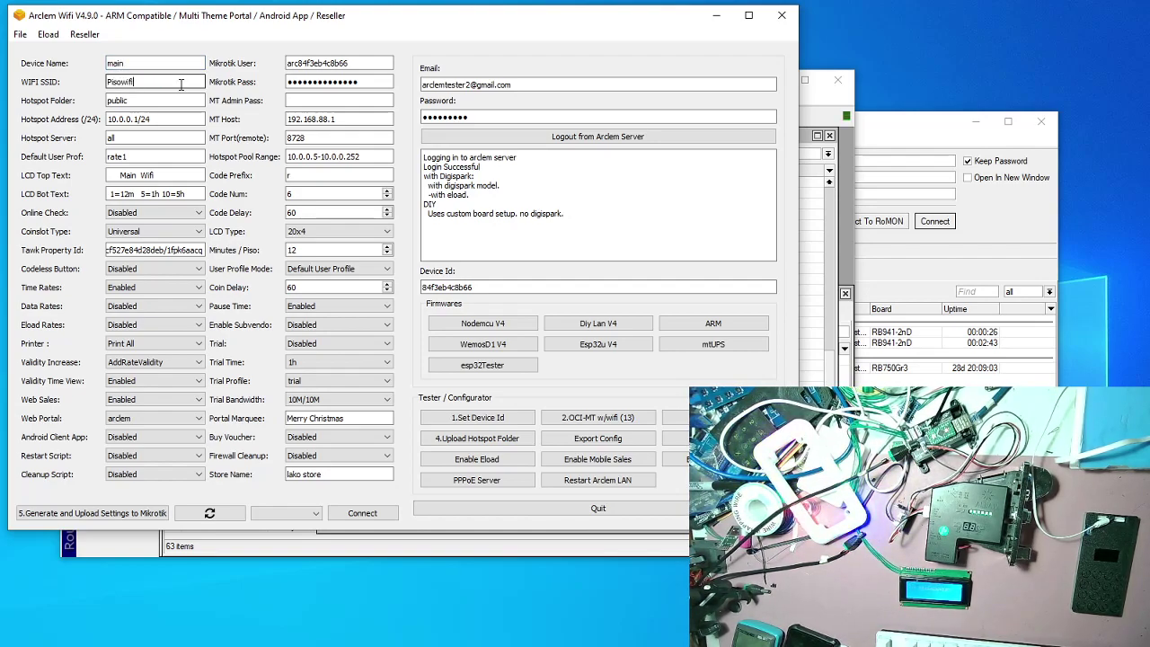
text(ifi)
click(130, 104)
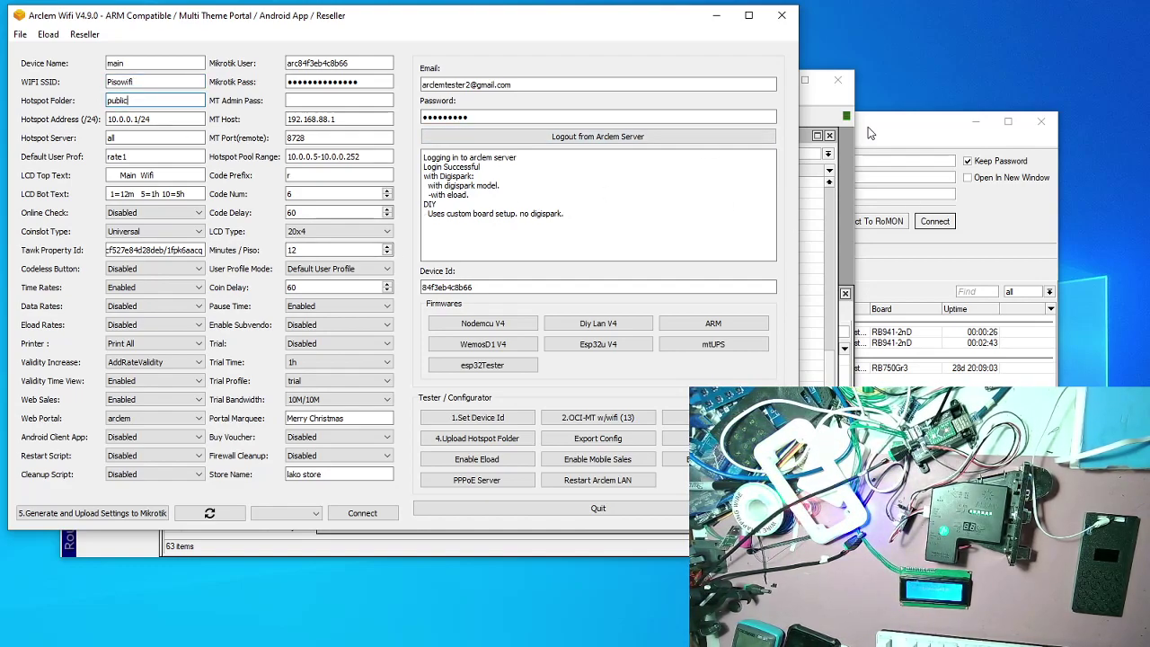
click(1041, 122)
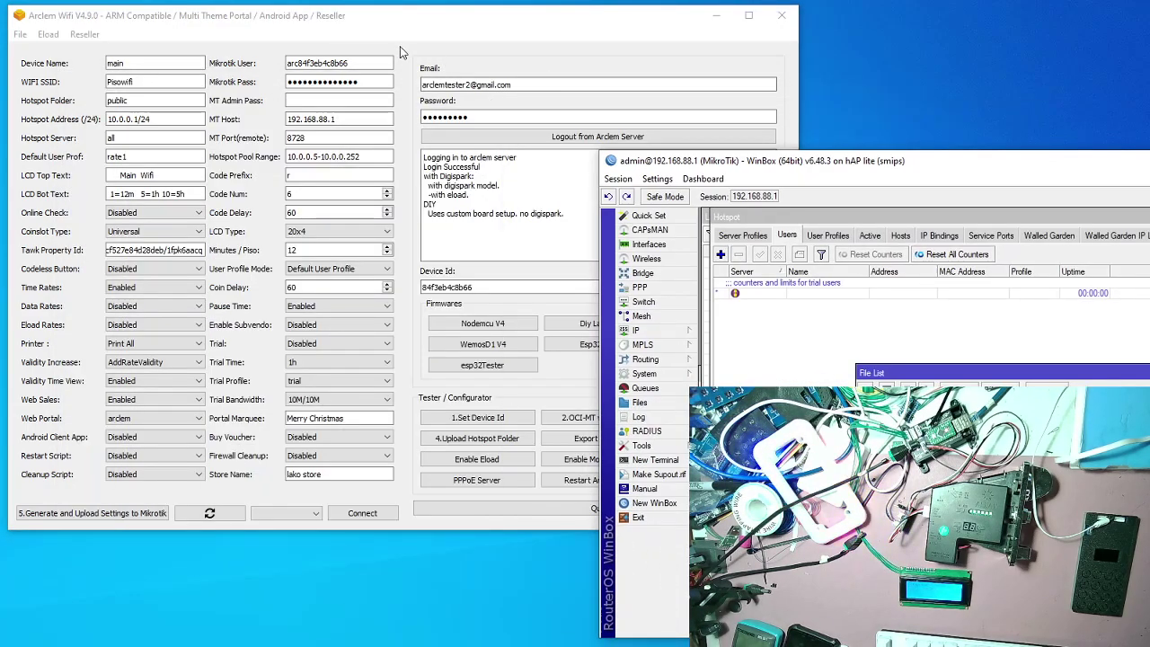
- Set the Codeless Button option to Enabled in Arclem Wifi settings
click(395, 29)
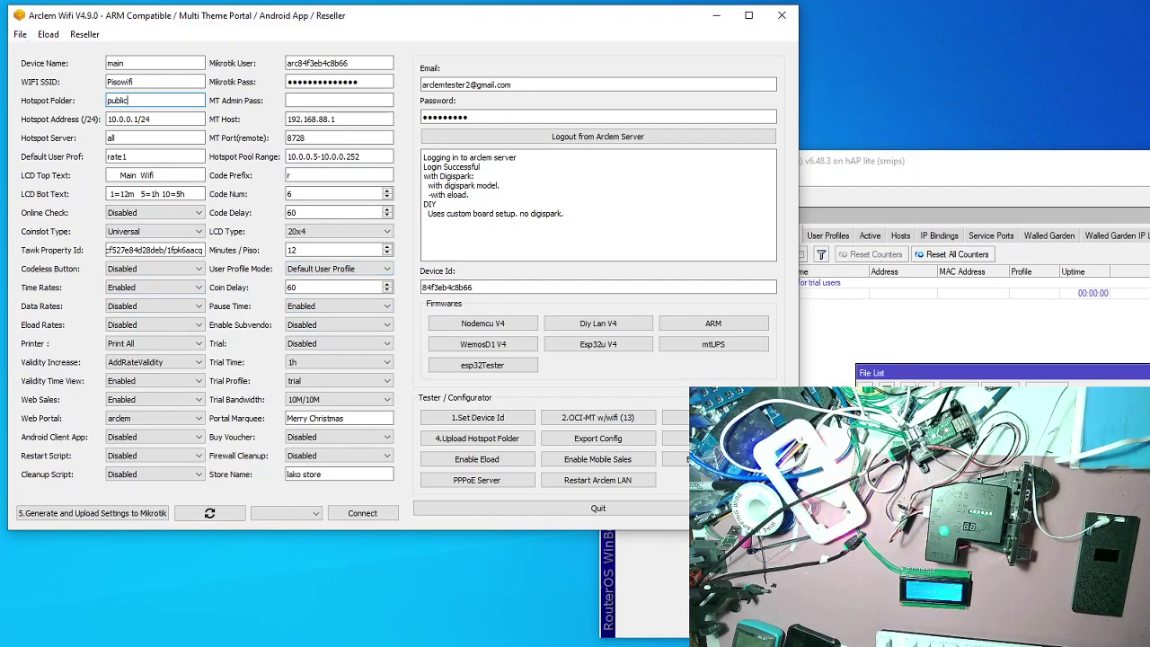
click(126, 271)
click(126, 271)
click(129, 290)
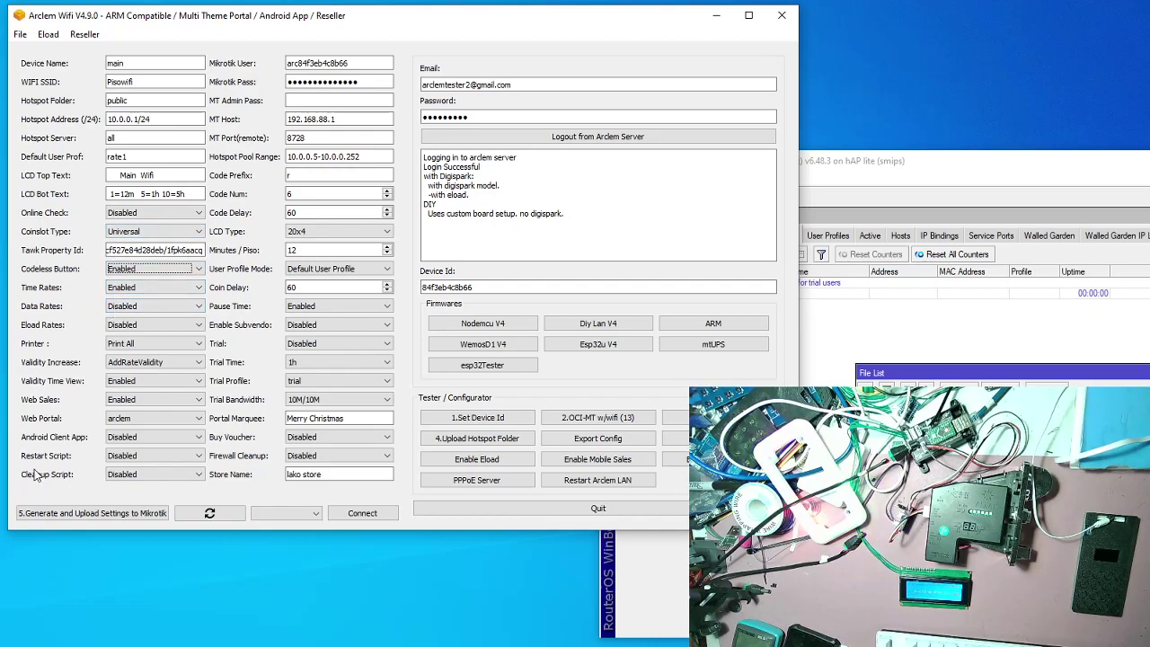
- Review the File > Time Price Settings window, then close it
click(19, 34)
click(27, 66)
drag(614, 198, 364, 108)
click(781, 102)
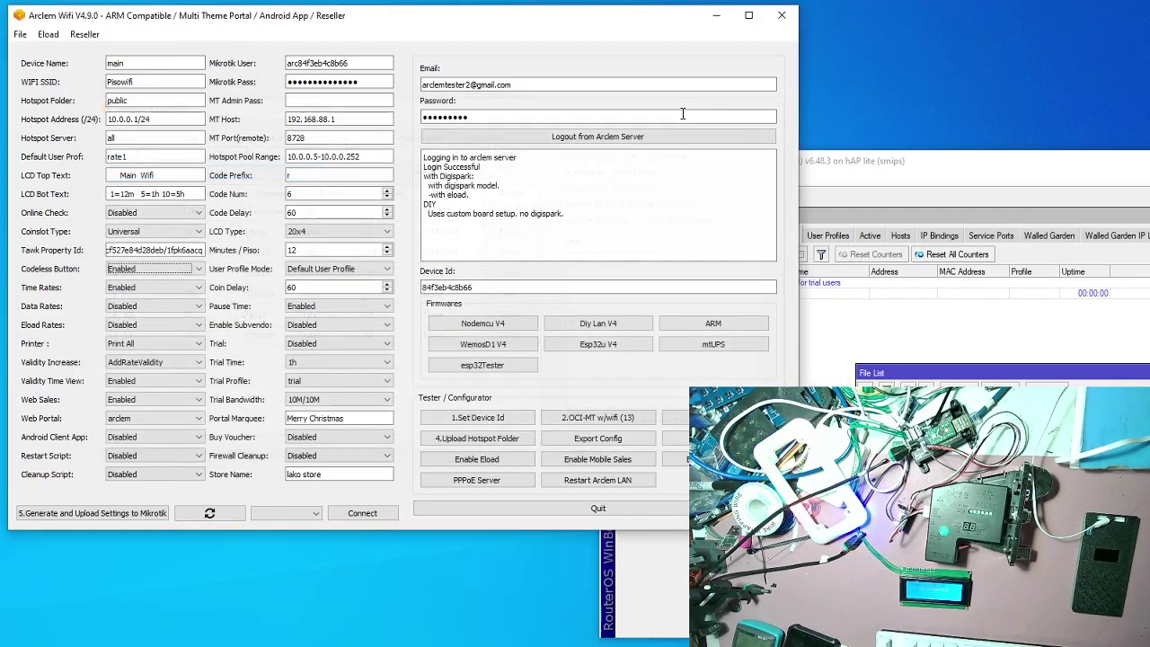
click(84, 34)
click(99, 49)
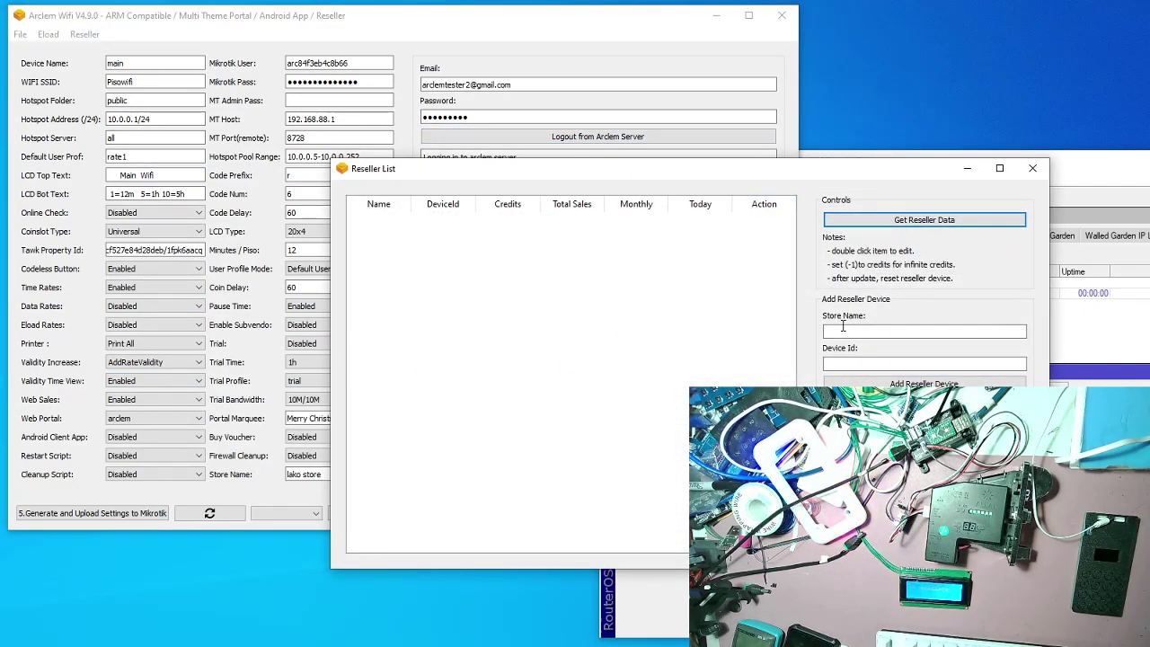
click(1024, 169)
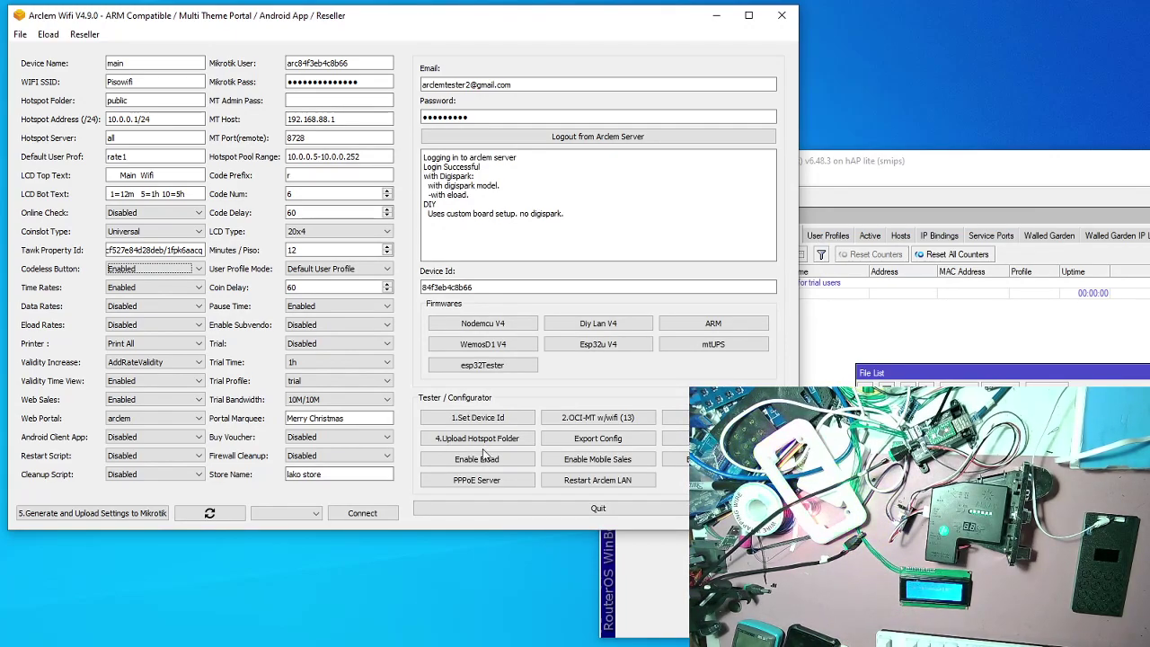
- Replace the old Device Id with the new board's ID, typing 94
double_click(493, 286)
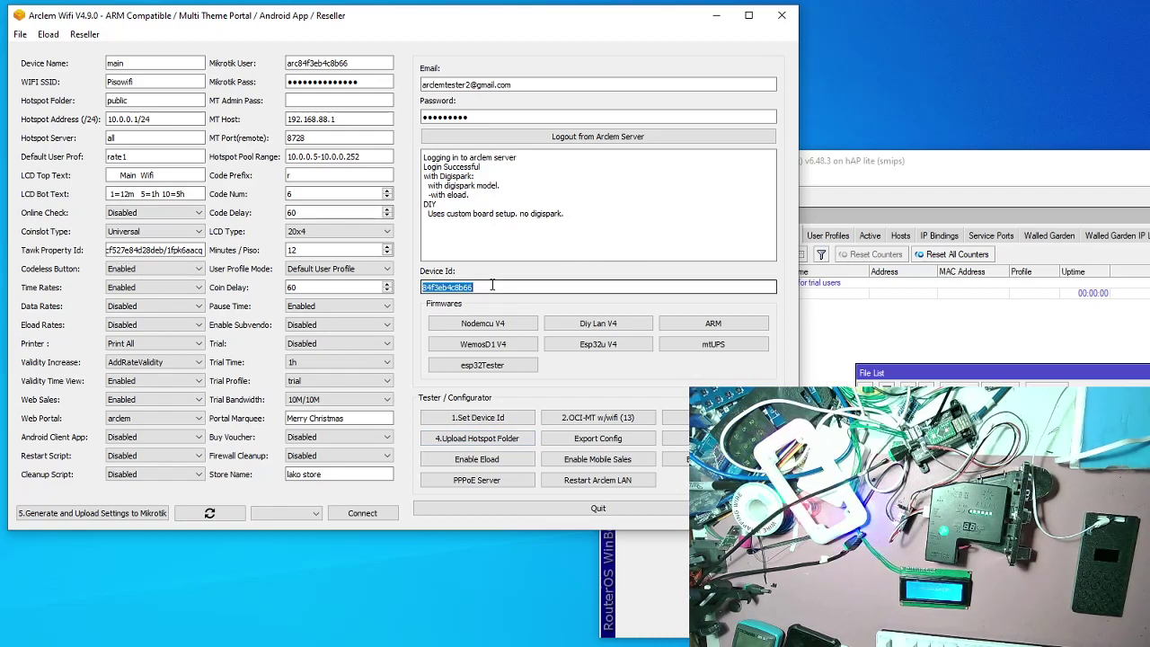
text(943cc63c4118)
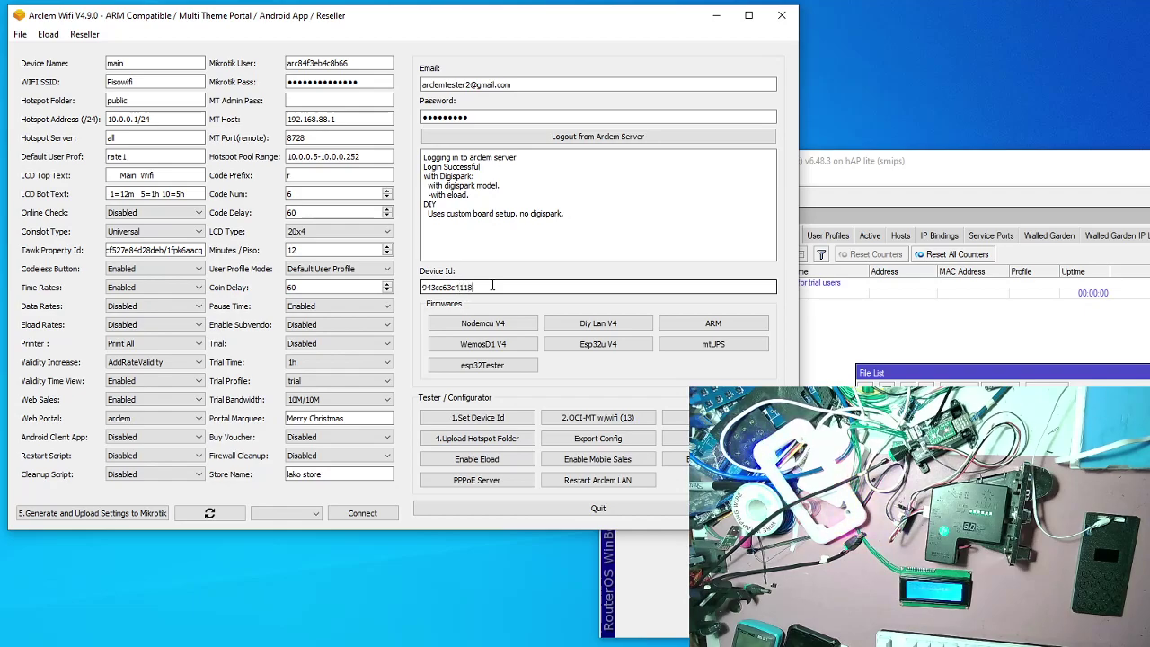
- Apply the ID with 1.Set Device Id and replace store name 'lako store' with mainvendo
click(485, 419)
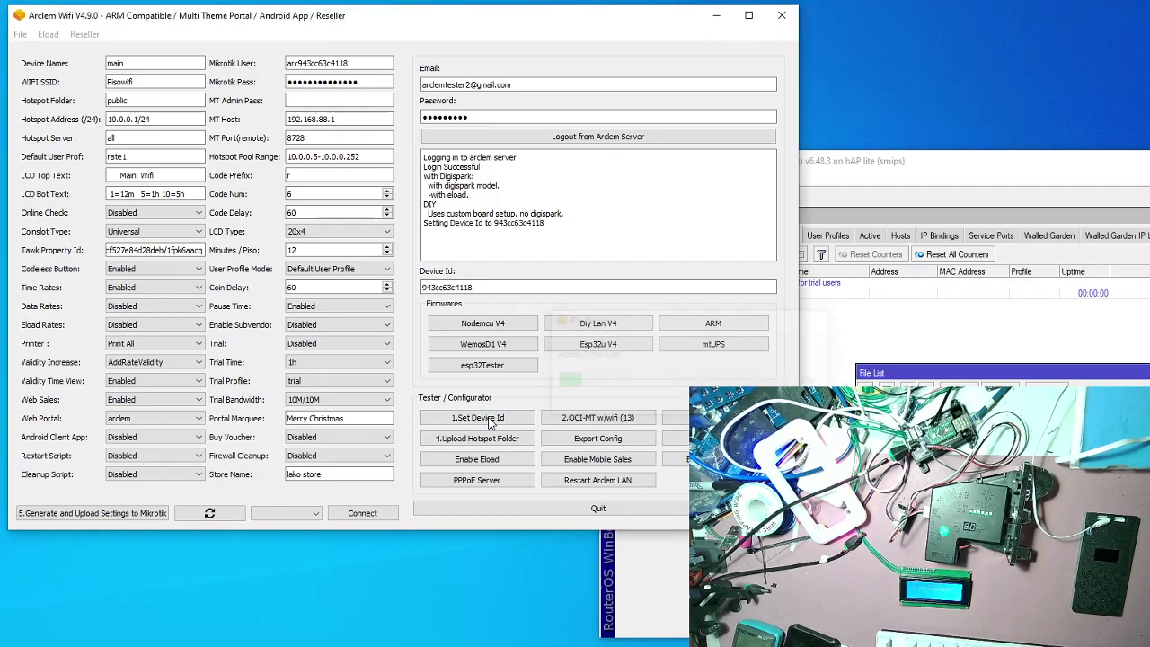
click(328, 475)
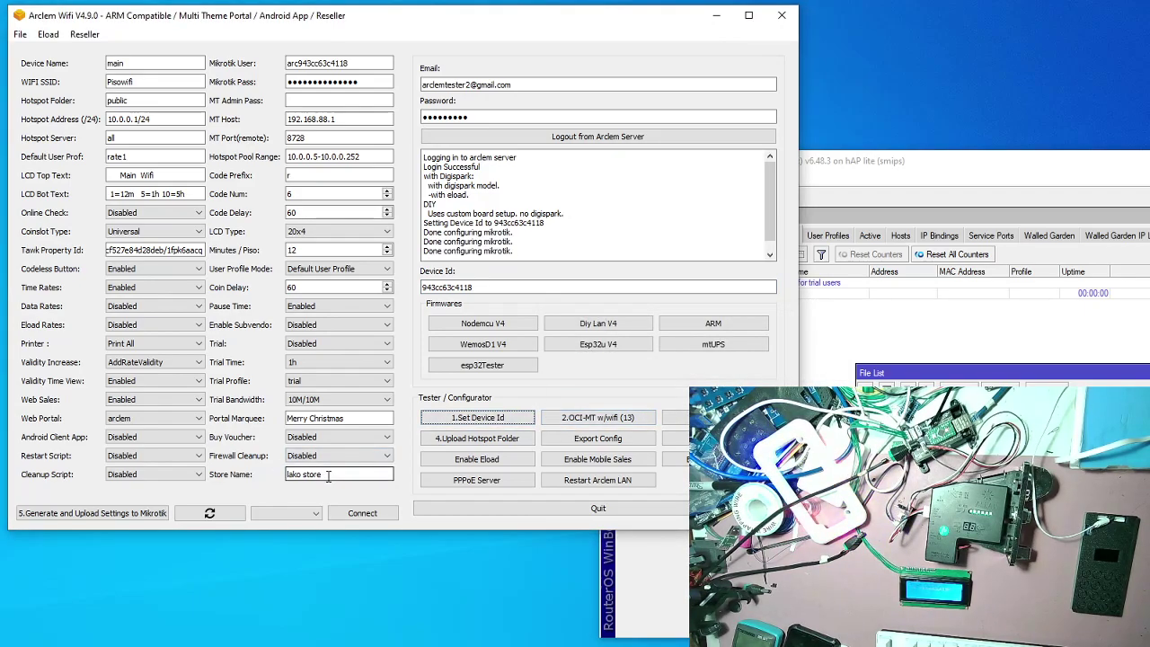
drag(340, 473, 257, 465)
text(mainvendo)
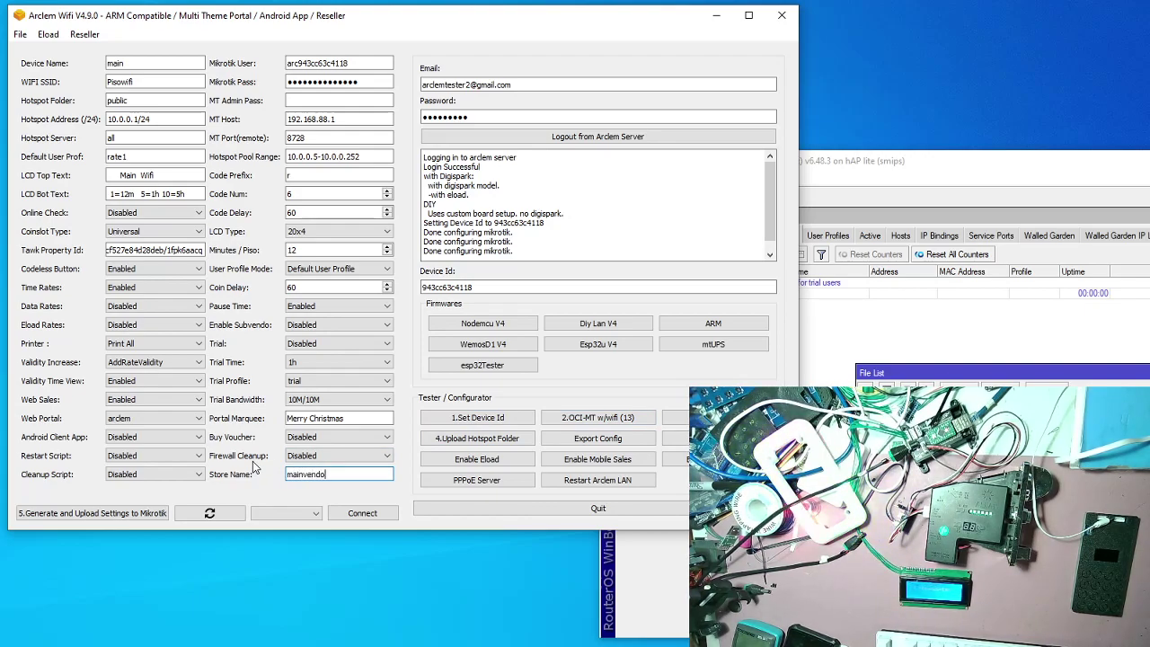
- Run the 2.OCI-MT w/wifi one-click install and bring WinBox over to check the router files
click(607, 420)
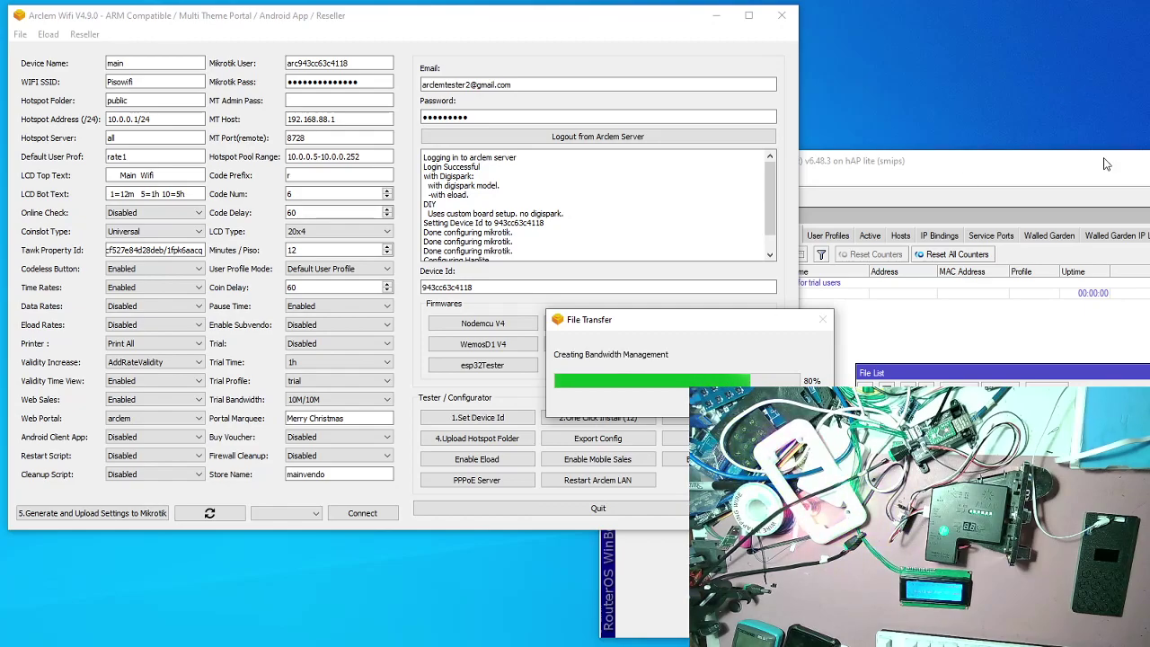
drag(1107, 164, 463, 218)
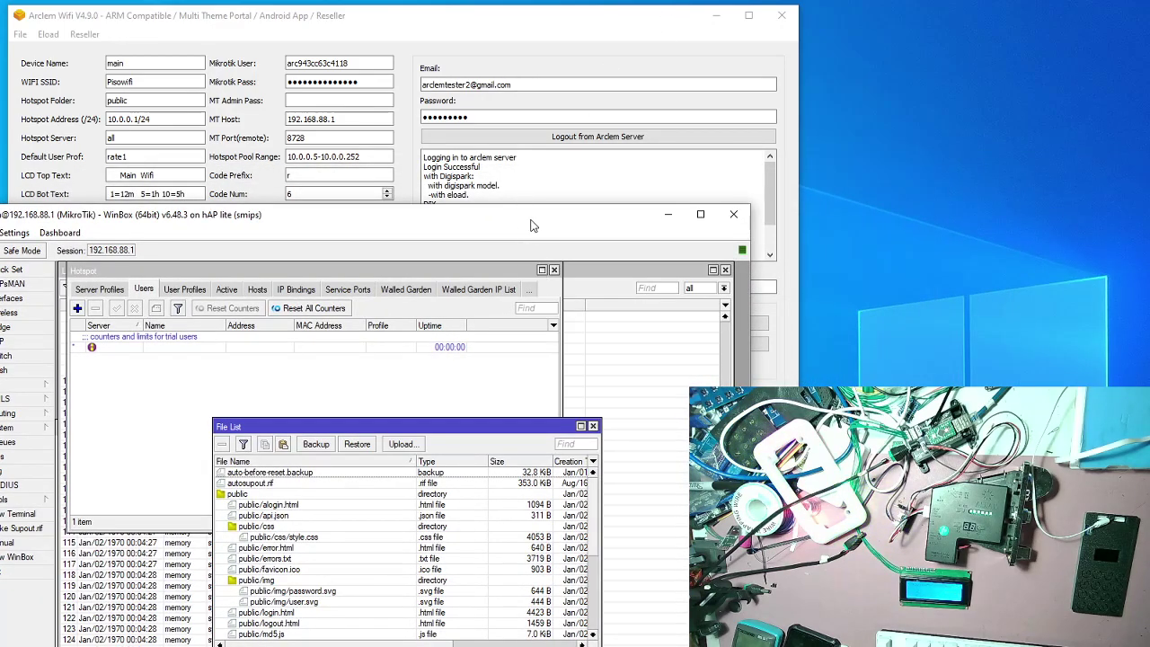
- Run 4.Upload Hotspot Folder and 5.Generate and Upload Settings to Mikrotik, checking WinBox's file list
drag(530, 228, 530, 293)
click(528, 261)
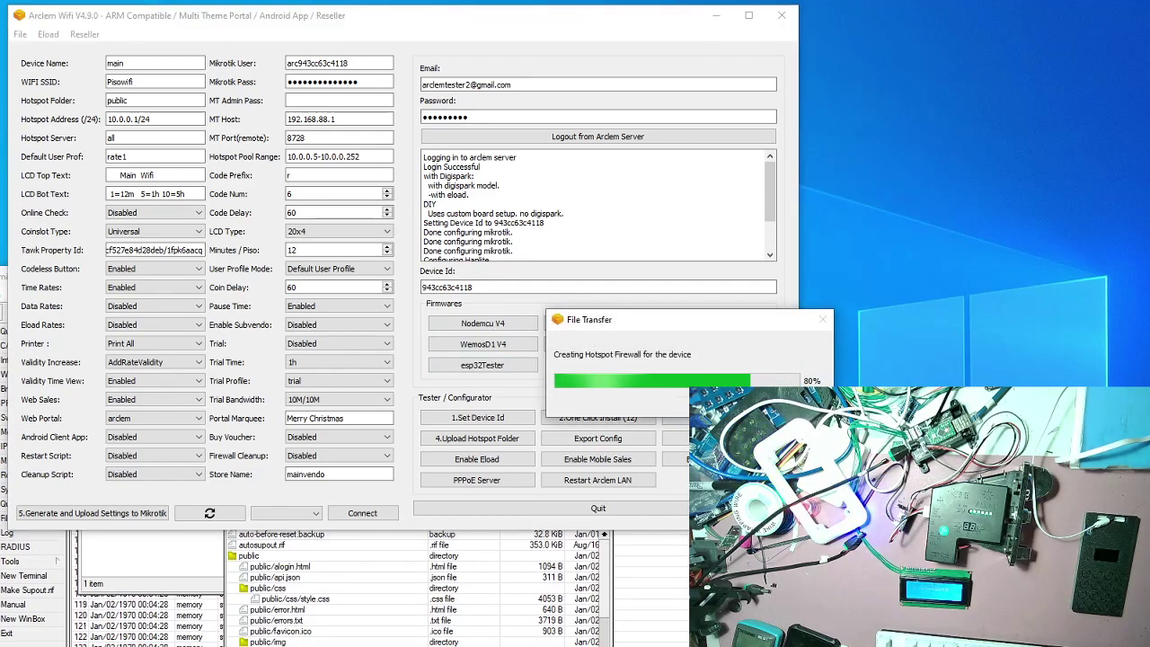
click(503, 439)
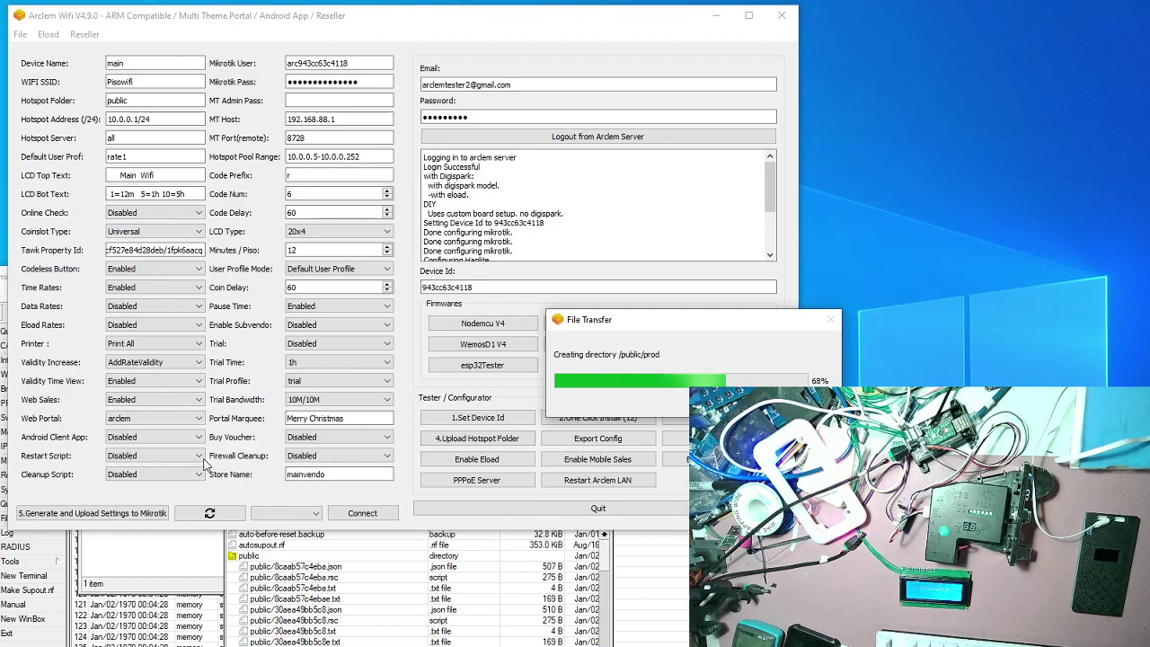
click(99, 516)
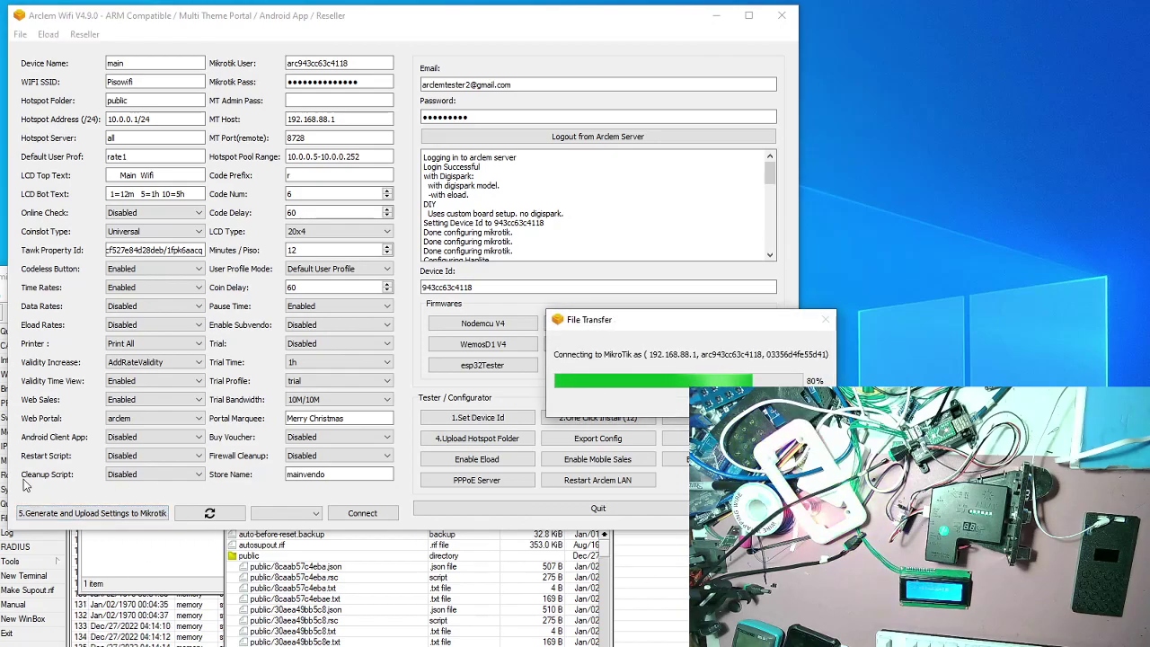
drag(301, 346, 972, 189)
click(351, 39)
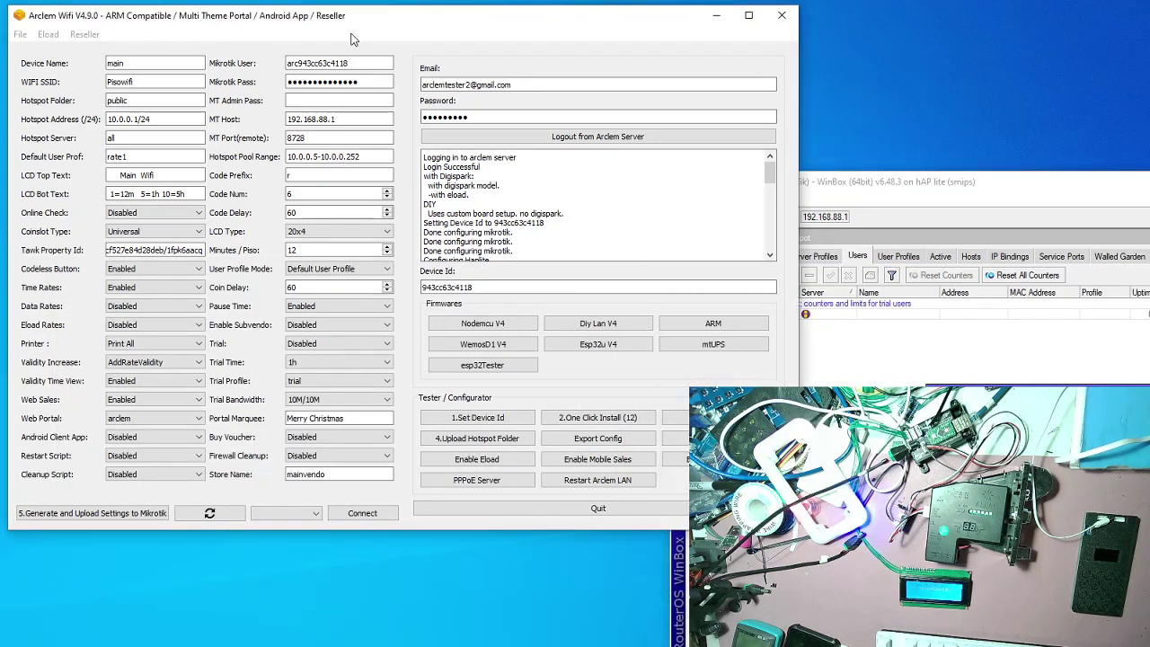